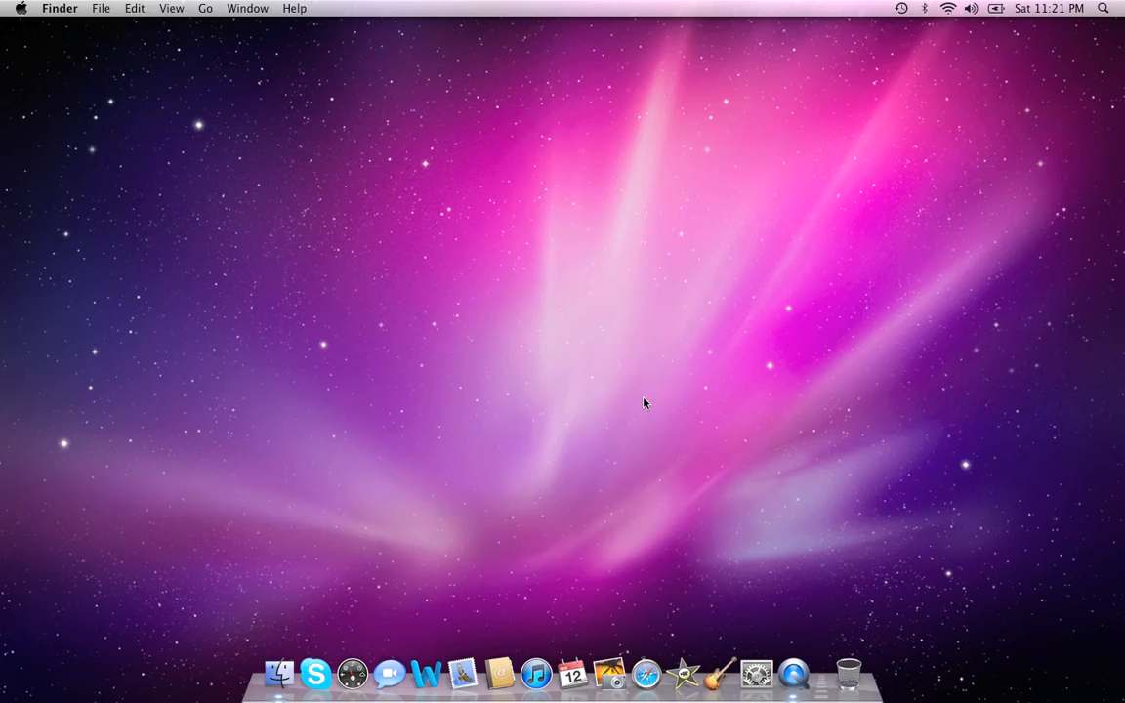
- Open the Accounts settings in System Preferences
{"action": "left_click", "coordinate": [759, 672]}
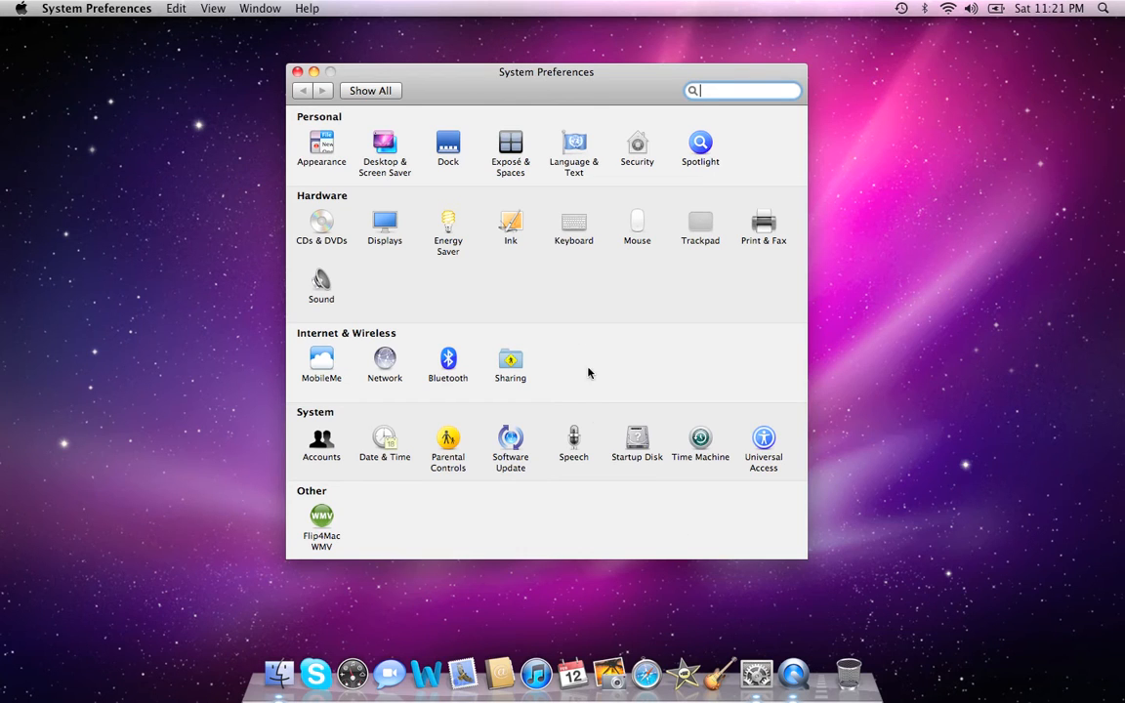
{"action": "left_click_drag", "start_coordinate": [537, 98], "coordinate": [552, 99]}
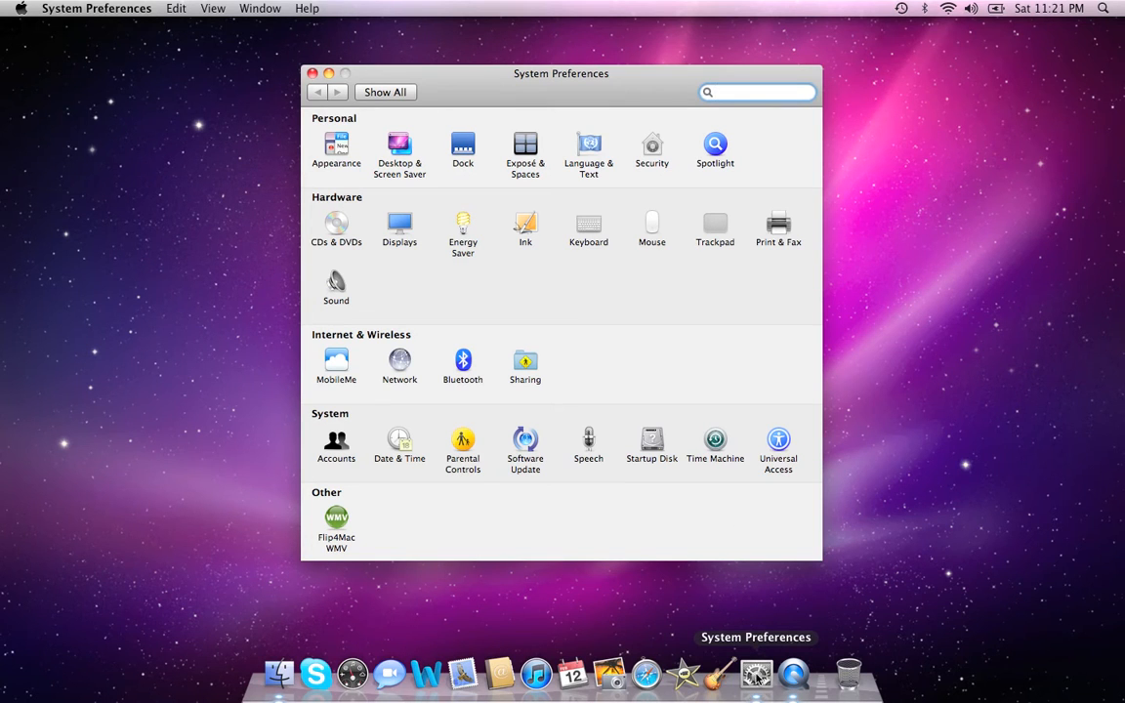
{"action": "left_click", "coordinate": [18, 10]}
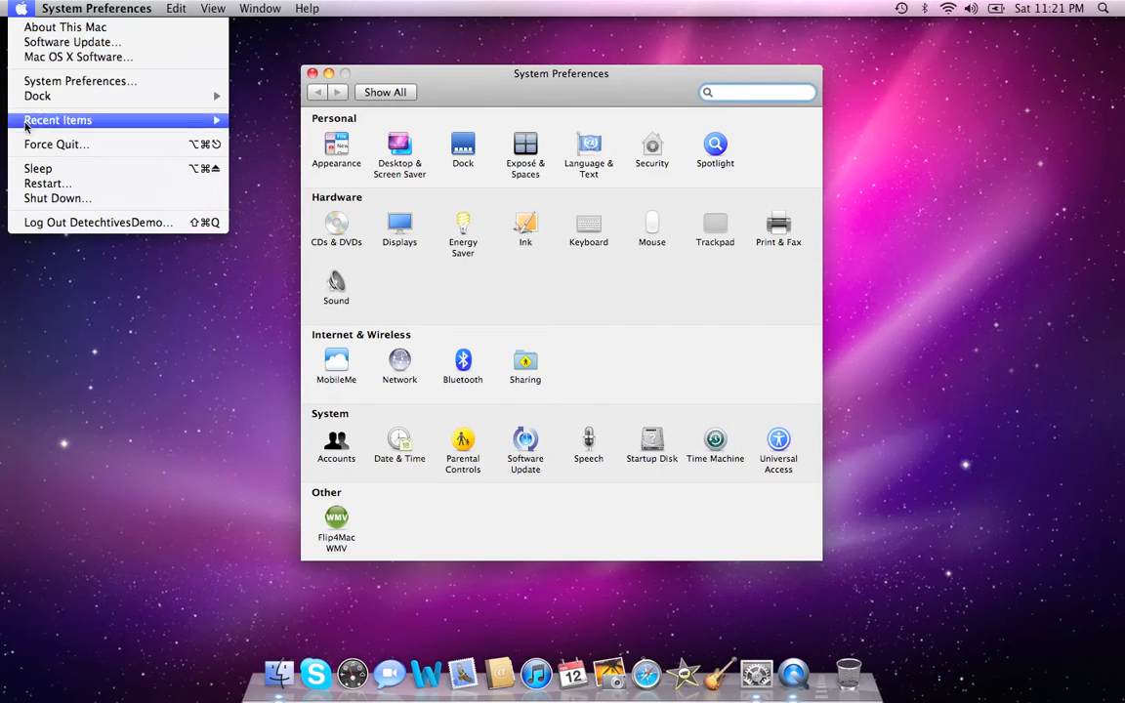
{"action": "left_click", "coordinate": [24, 84]}
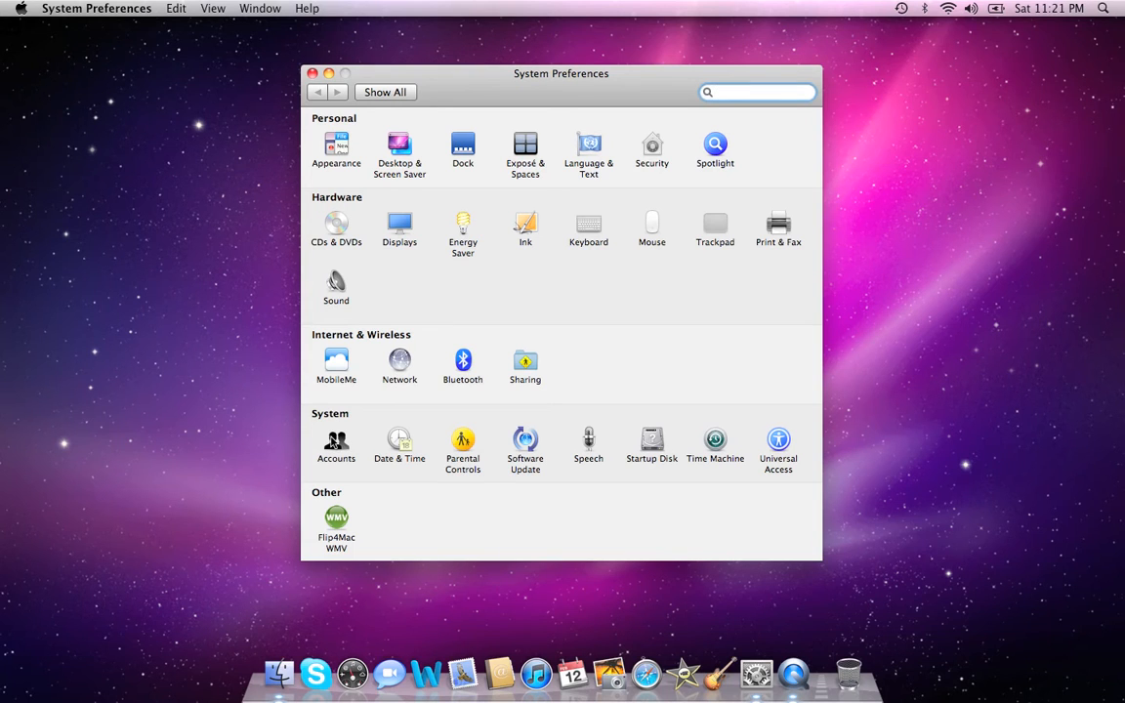
{"action": "left_click", "coordinate": [332, 444]}
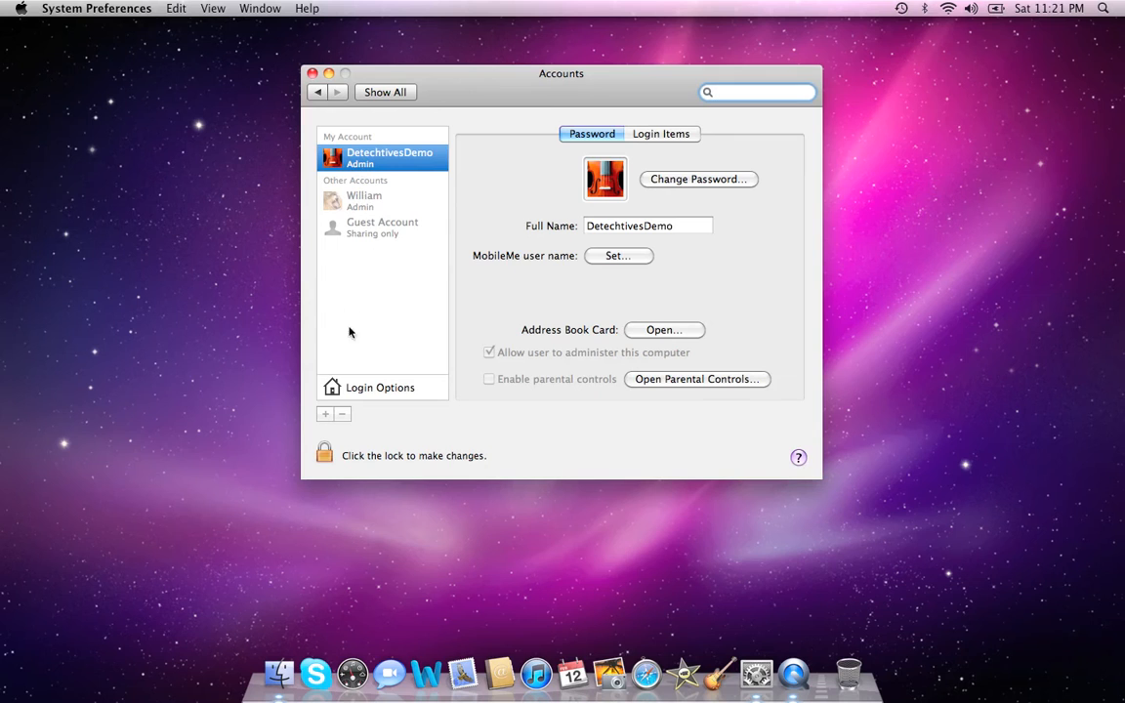
- Unlock the Accounts settings for changes by entering the administrator password
{"action": "left_click", "coordinate": [324, 455]}
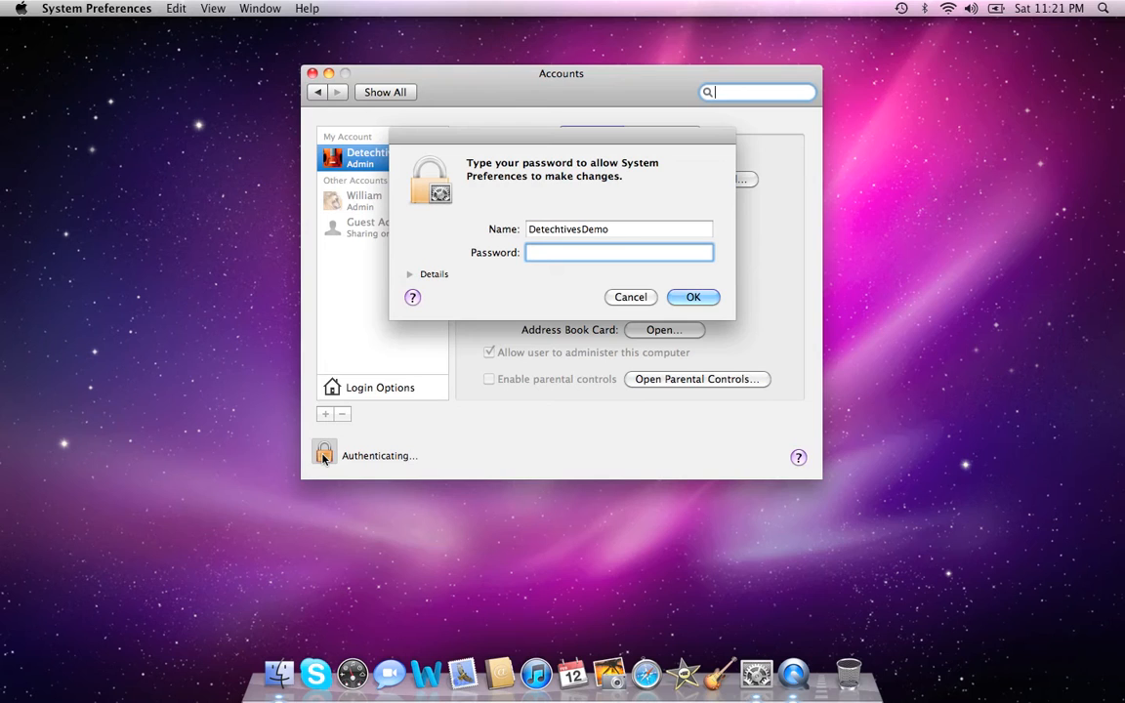
{"action": "type", "text": "•••••••"}
{"action": "key", "text": "Return"}
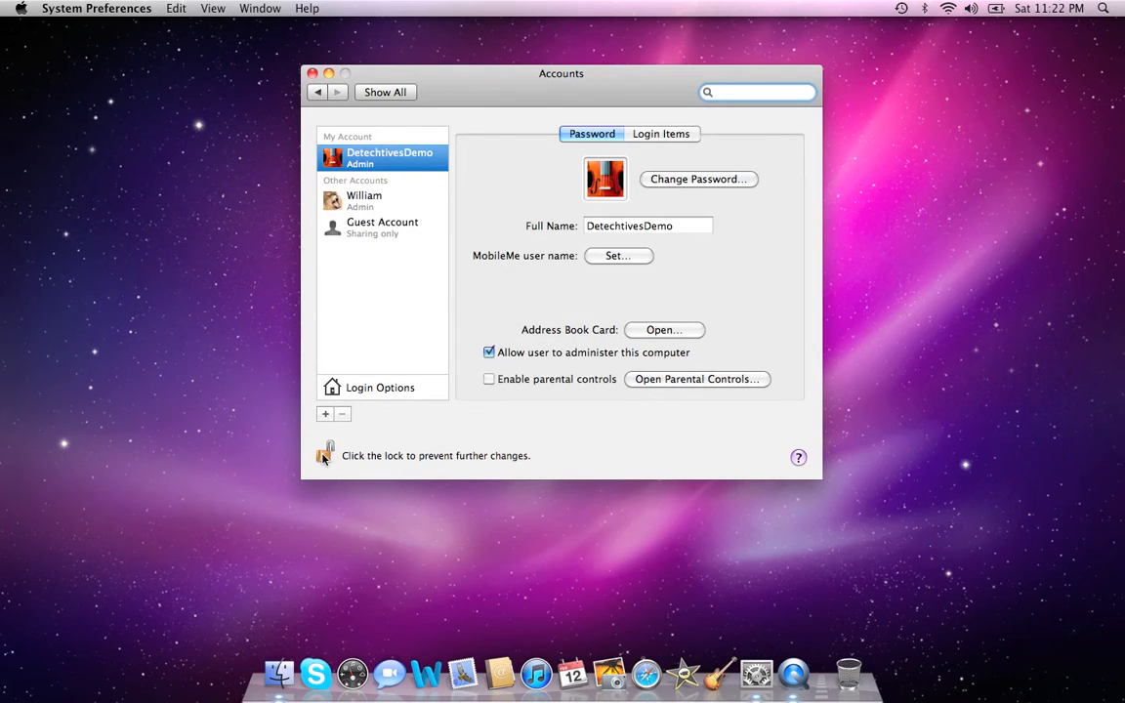
{"action": "left_click", "coordinate": [325, 456]}
- Start a new Standard account with the full name Kids and the account name kids
{"action": "left_click", "coordinate": [326, 415]}
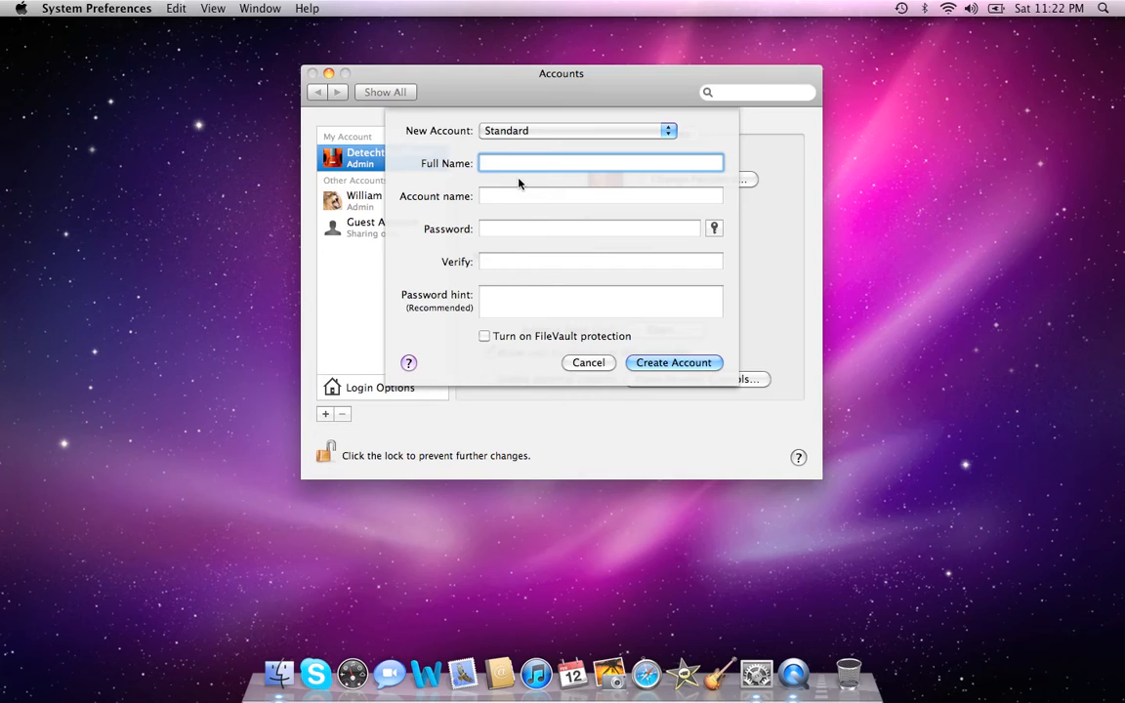
{"action": "type", "text": "Kids"}
{"action": "key", "text": "Tab"}
{"action": "key", "text": "Return"}
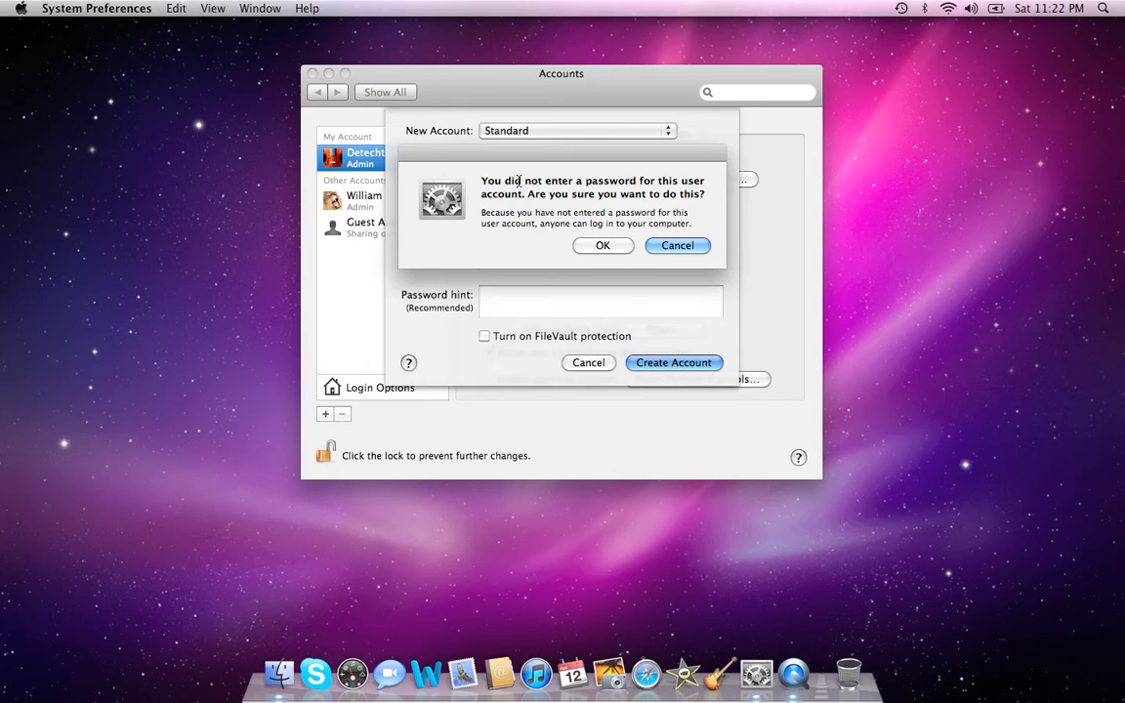
{"action": "left_click", "coordinate": [659, 247]}
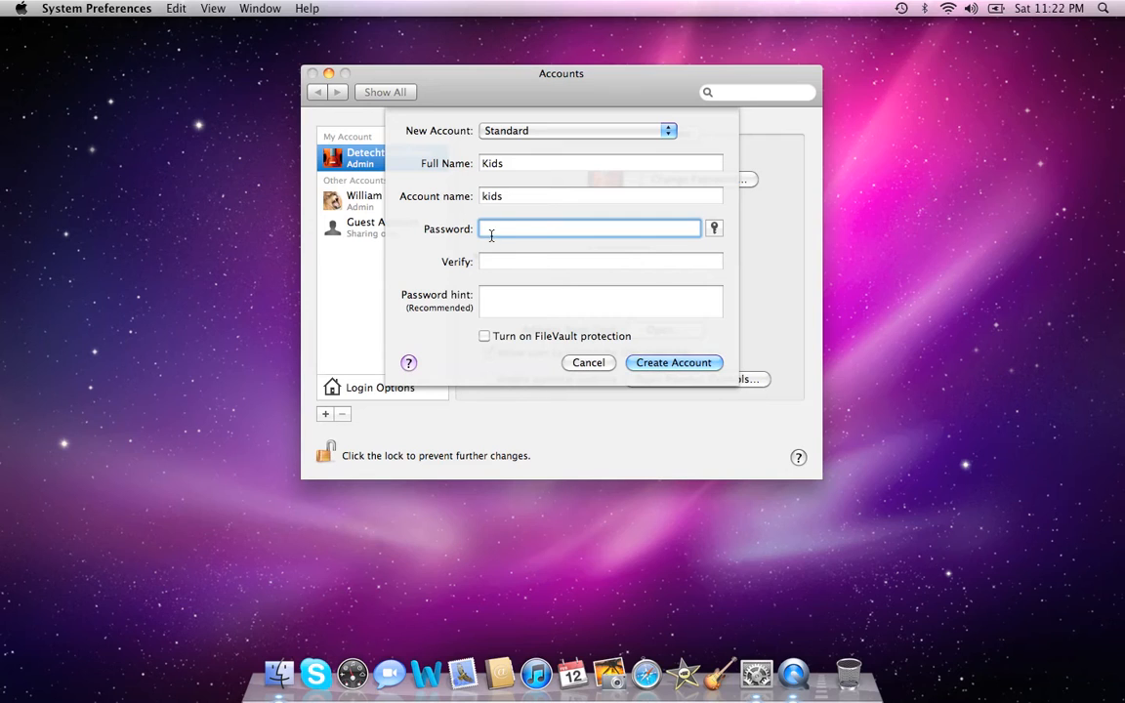
- Enter and verify the account password for Kids, add the password hint "kids", and create the account
{"action": "type", "text": "••••"}
{"action": "key", "text": "Tab"}
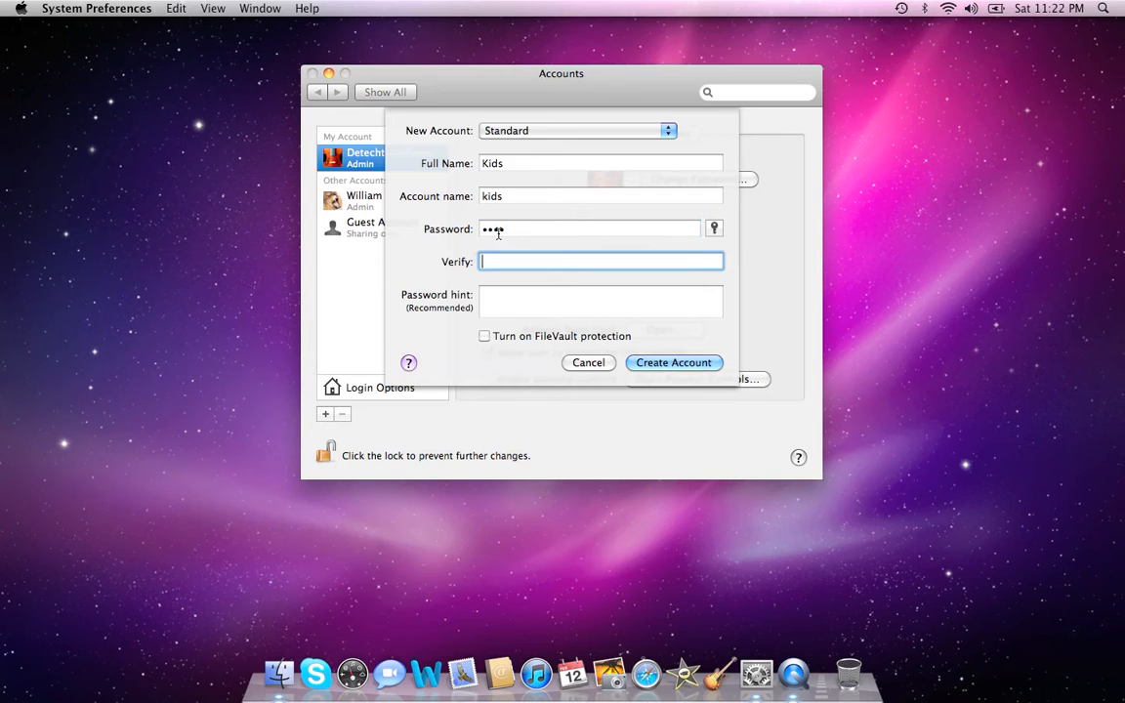
{"action": "type", "text": "••••"}
{"action": "key", "text": "Tab"}
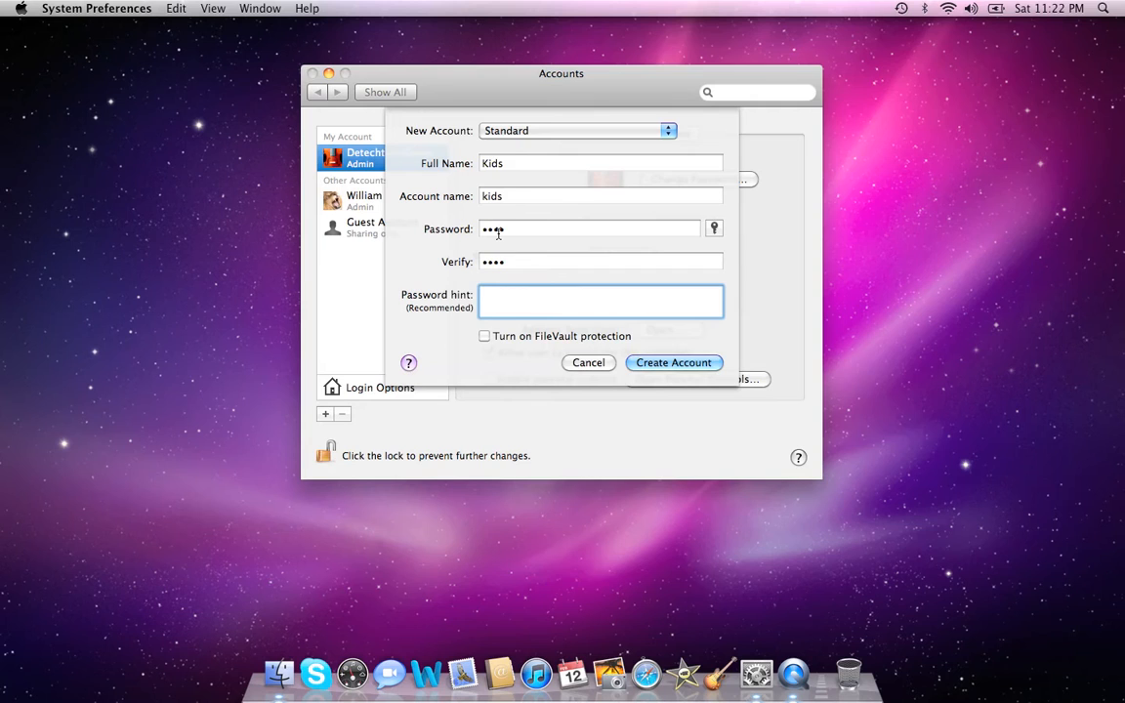
{"action": "type", "text": "kids"}
{"action": "left_click", "coordinate": [674, 363]}
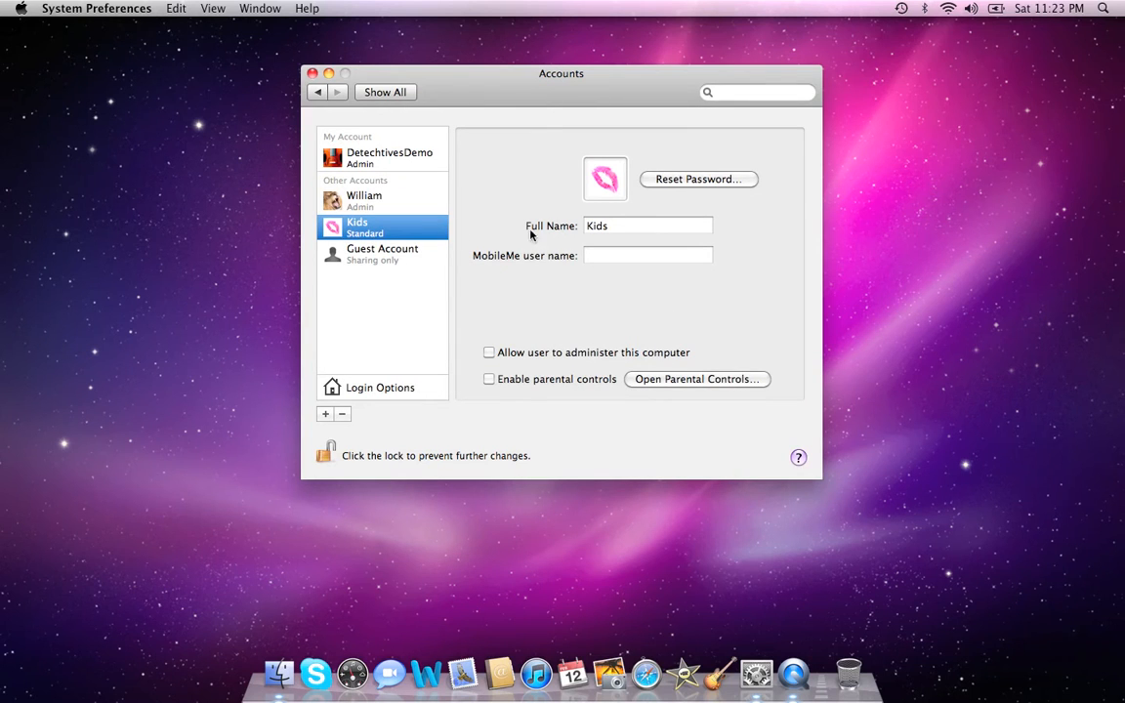
- Try the goldfish and green pea pod pictures for the Kids account, settling on the robot picture
{"action": "left_click", "coordinate": [614, 196]}
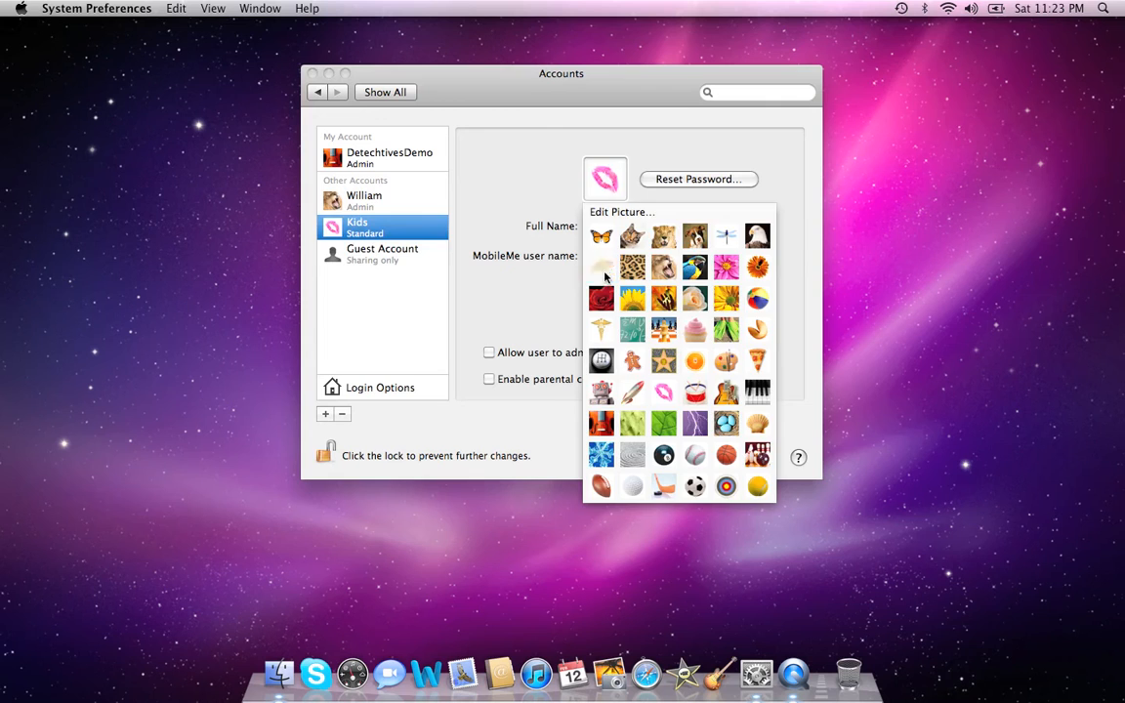
{"action": "left_click", "coordinate": [603, 271]}
{"action": "left_click", "coordinate": [615, 194]}
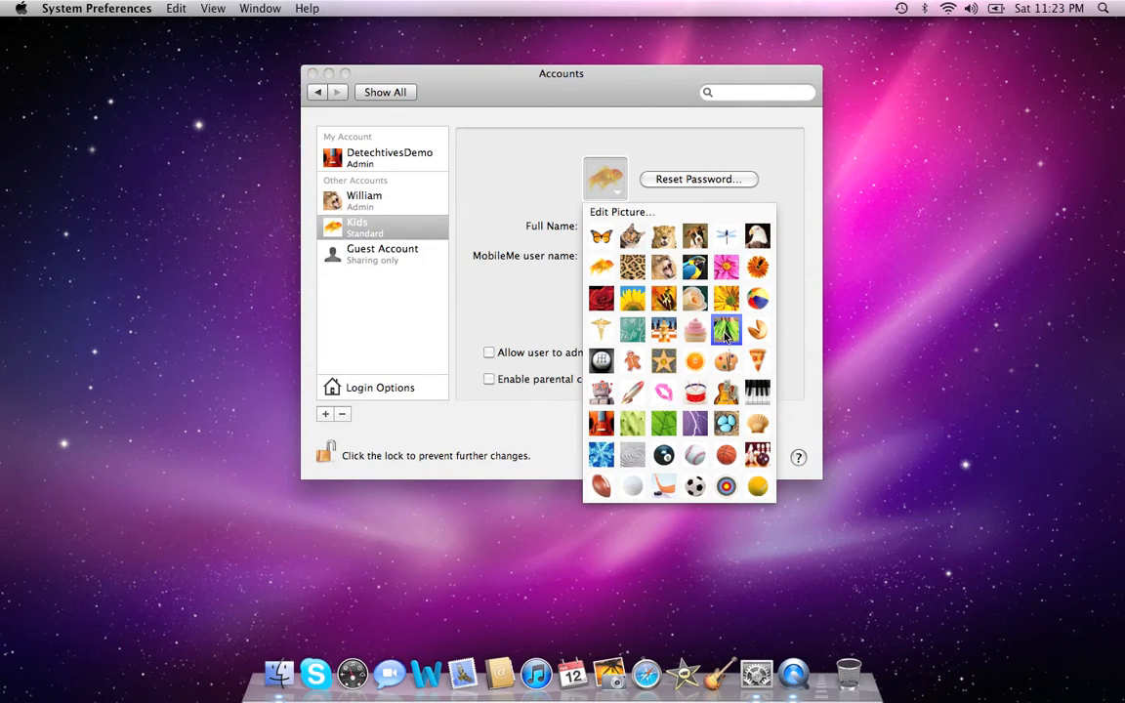
{"action": "left_click", "coordinate": [726, 331]}
{"action": "left_click", "coordinate": [616, 192]}
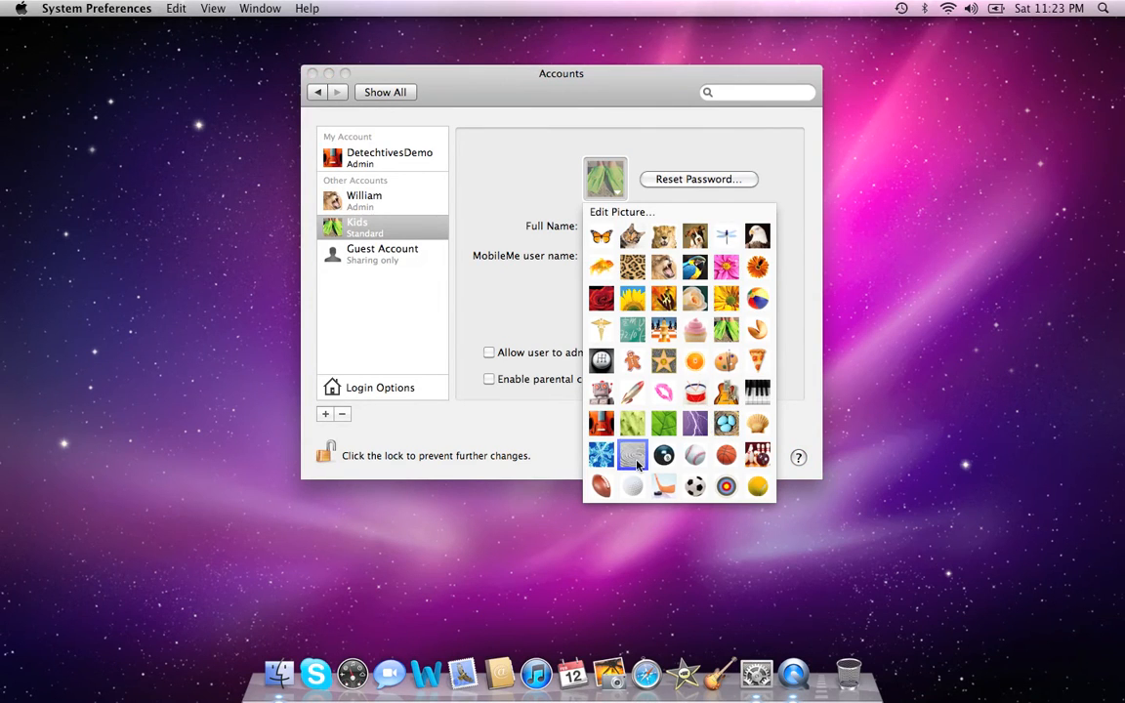
{"action": "left_click", "coordinate": [600, 392]}
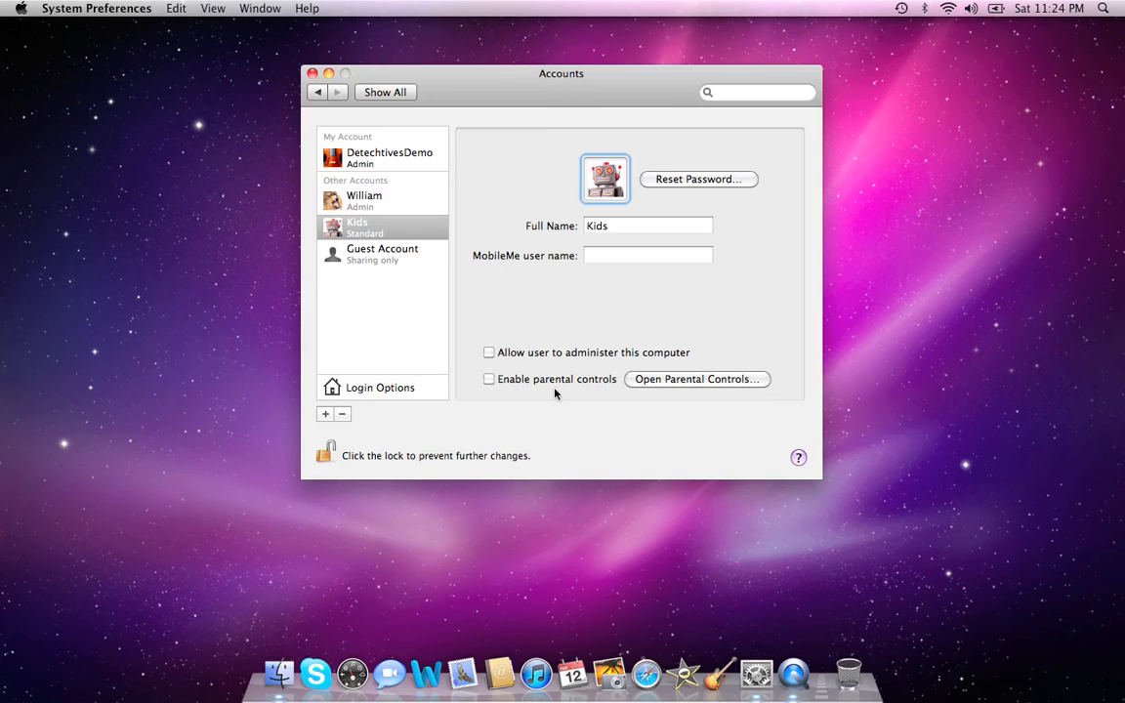
- Set automatic login to the Kids account in the login options, authorizing it with that account's password
{"action": "left_click", "coordinate": [395, 387]}
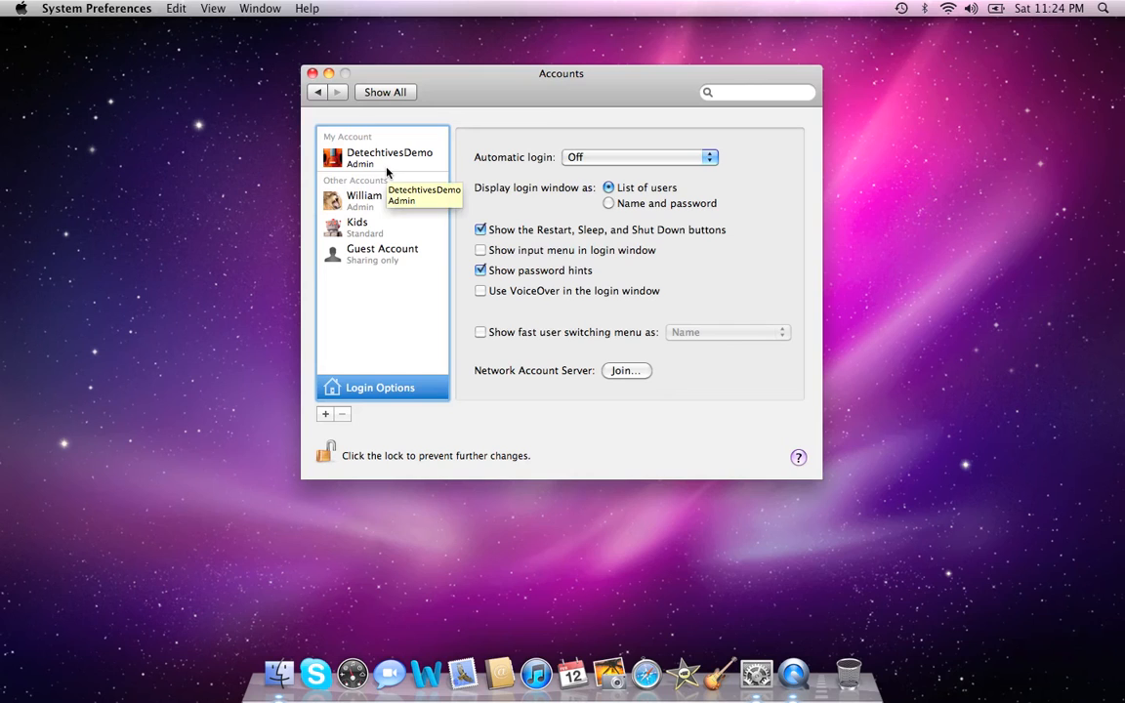
{"action": "left_click", "coordinate": [595, 159]}
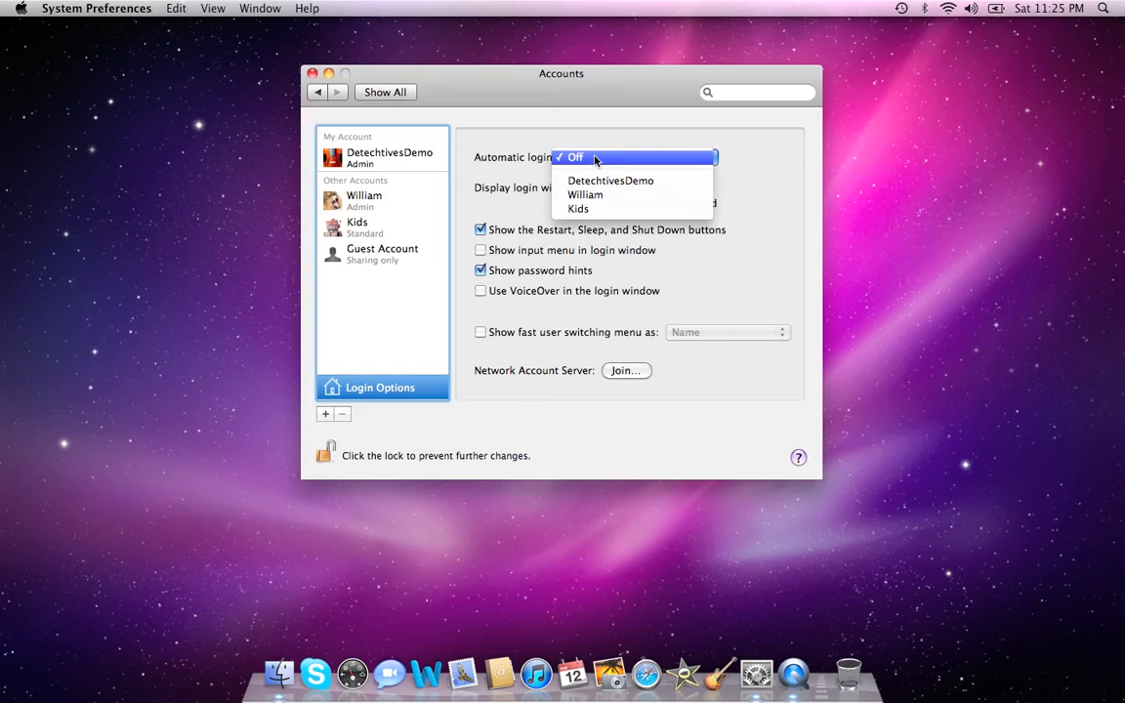
{"action": "left_click", "coordinate": [580, 209]}
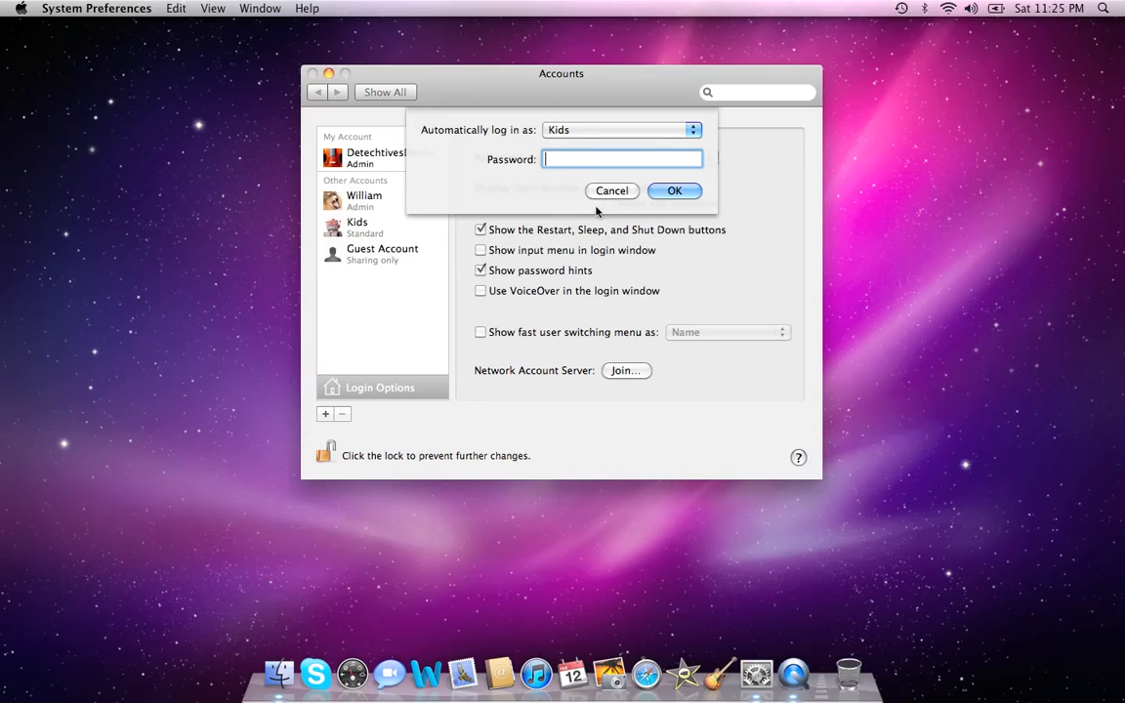
{"action": "type", "text": "••••"}
{"action": "left_click", "coordinate": [684, 193]}
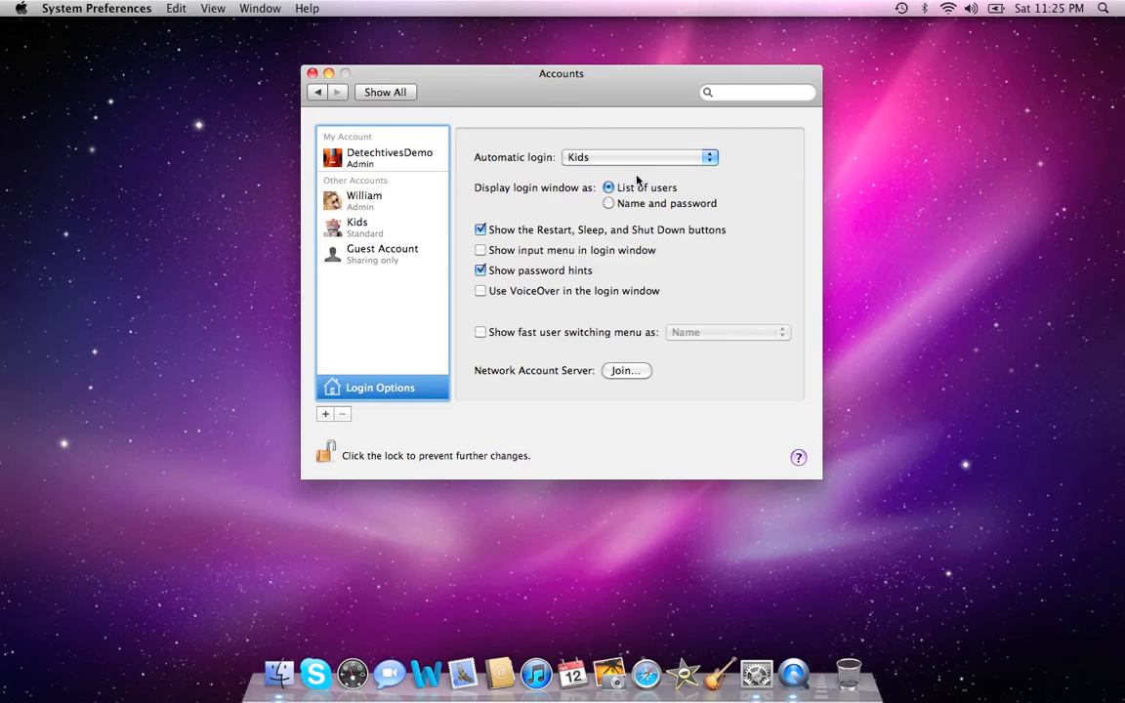
- Enable the fast user switching menu, shown as Name, and quit System Preferences
{"action": "left_click", "coordinate": [479, 334]}
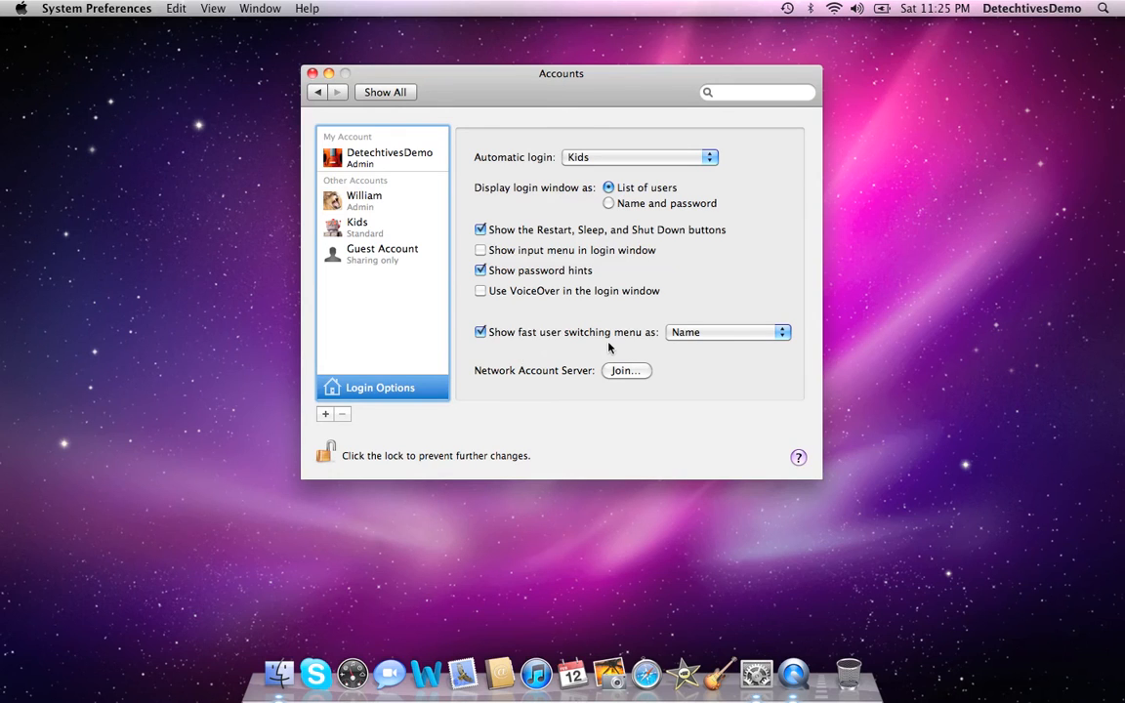
{"action": "left_click", "coordinate": [735, 336]}
{"action": "left_click", "coordinate": [735, 336]}
{"action": "key", "text": "super+q"}
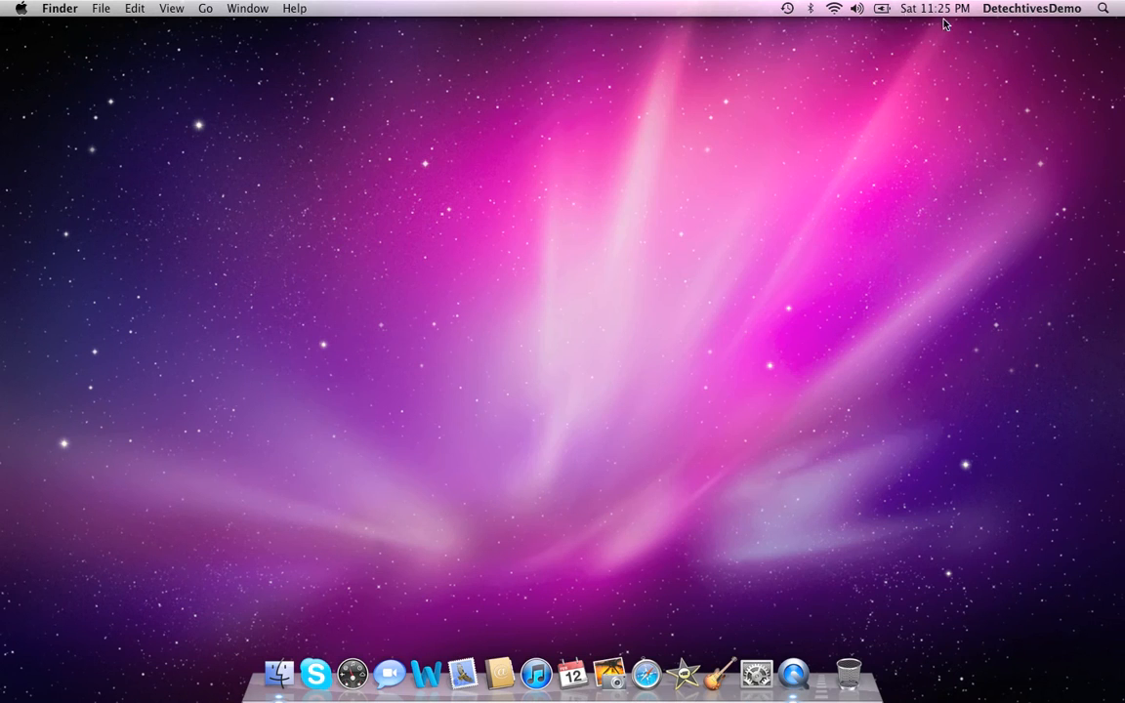
- Try switching to the Kids account through fast user switching, cancelling at its password prompt
{"action": "left_click", "coordinate": [1013, 10]}
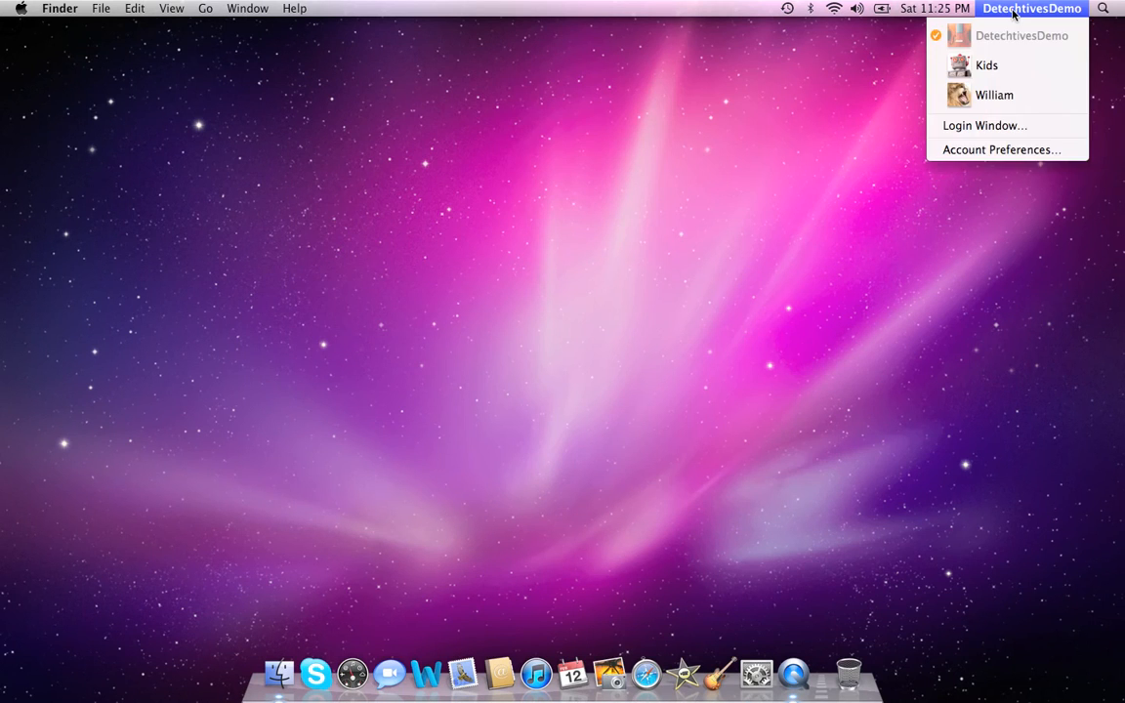
{"action": "left_click", "coordinate": [1011, 69]}
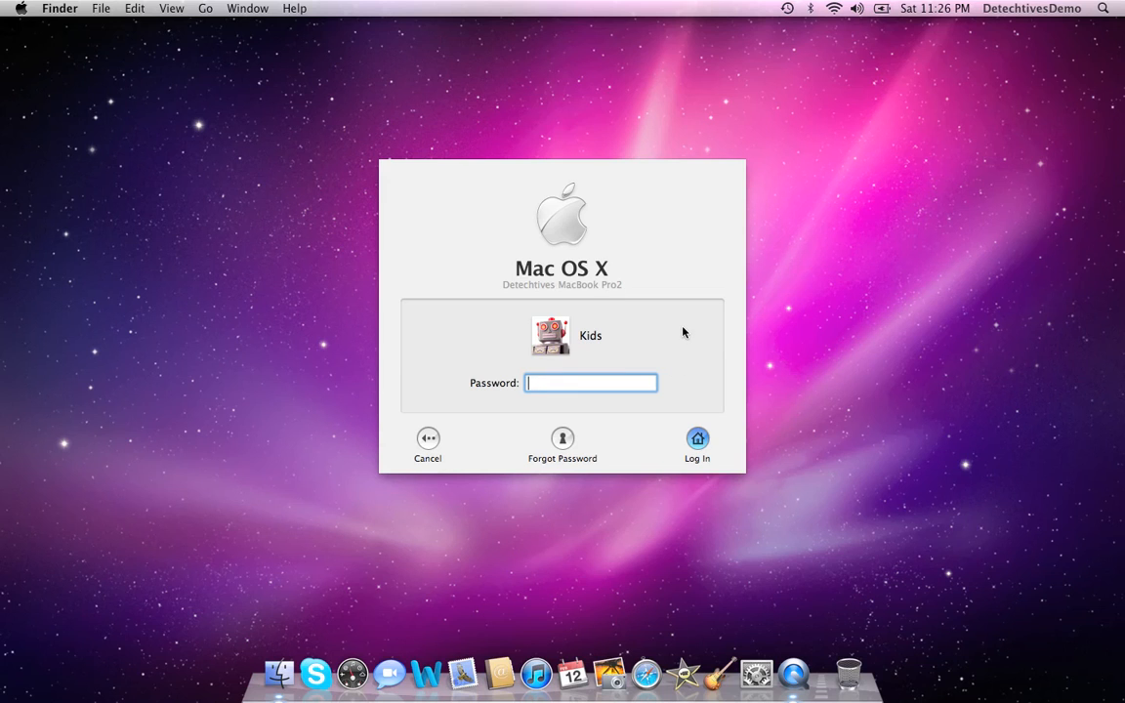
{"action": "left_click", "coordinate": [430, 441]}
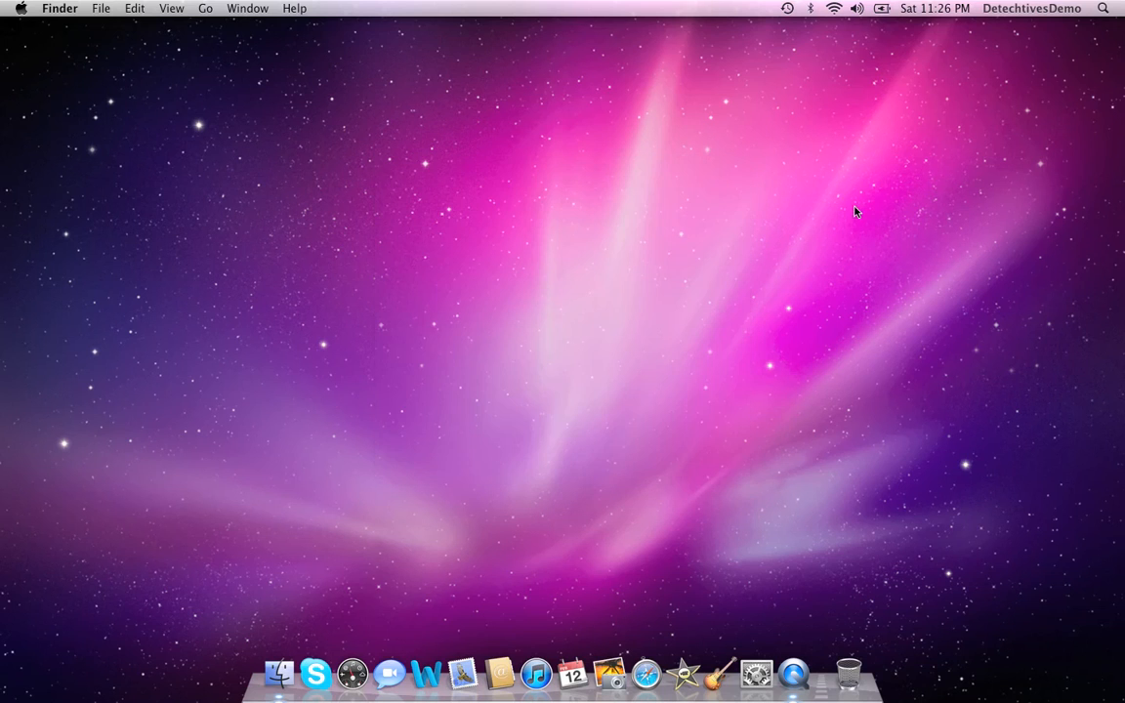
{"action": "left_click", "coordinate": [1076, 12]}
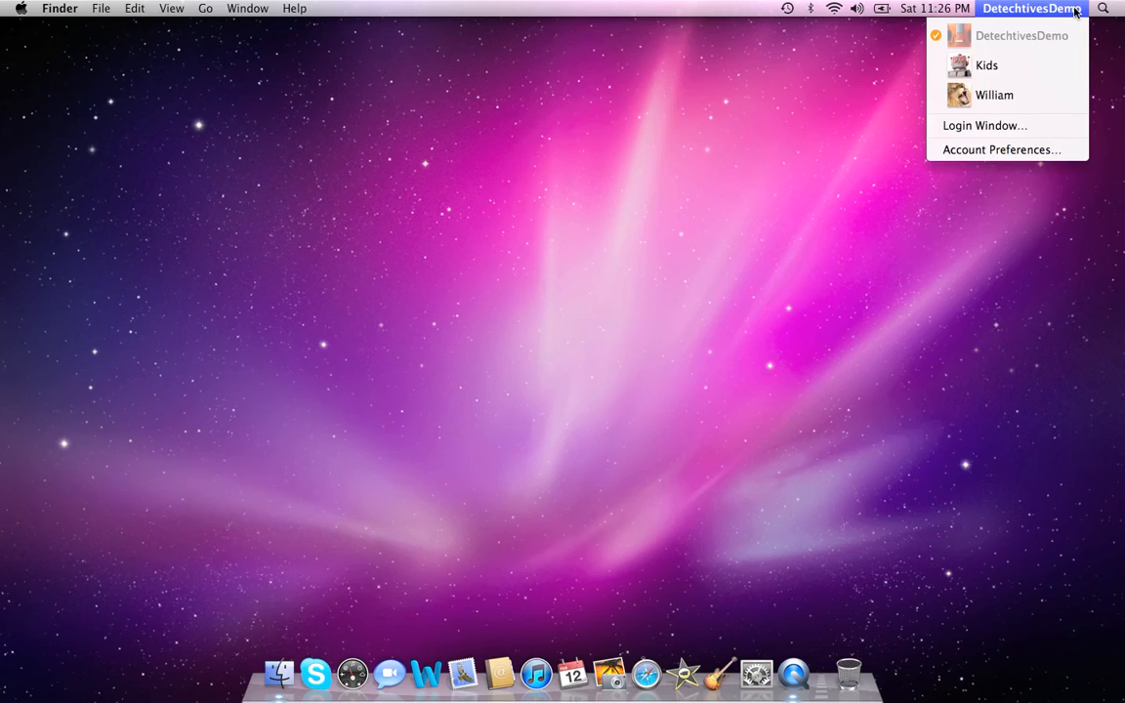
{"action": "left_click", "coordinate": [1063, 39]}
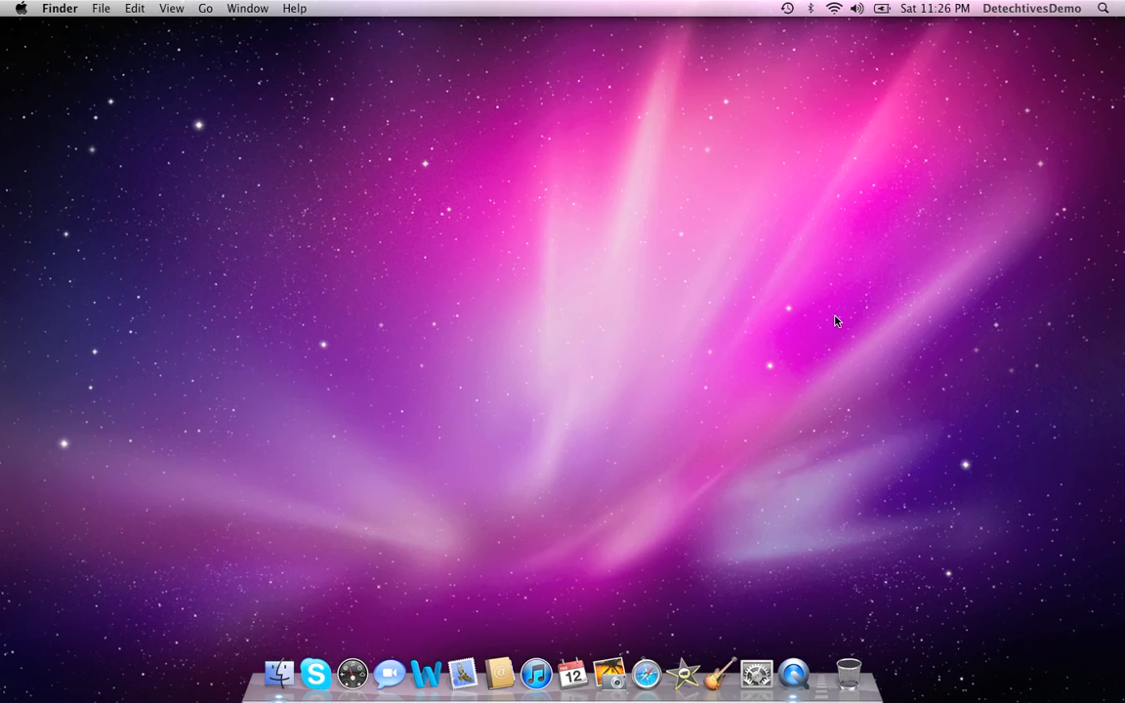
- Reopen the Accounts settings in System Preferences and unlock them with the administrator password
{"action": "left_click", "coordinate": [20, 9]}
{"action": "left_click", "coordinate": [40, 83]}
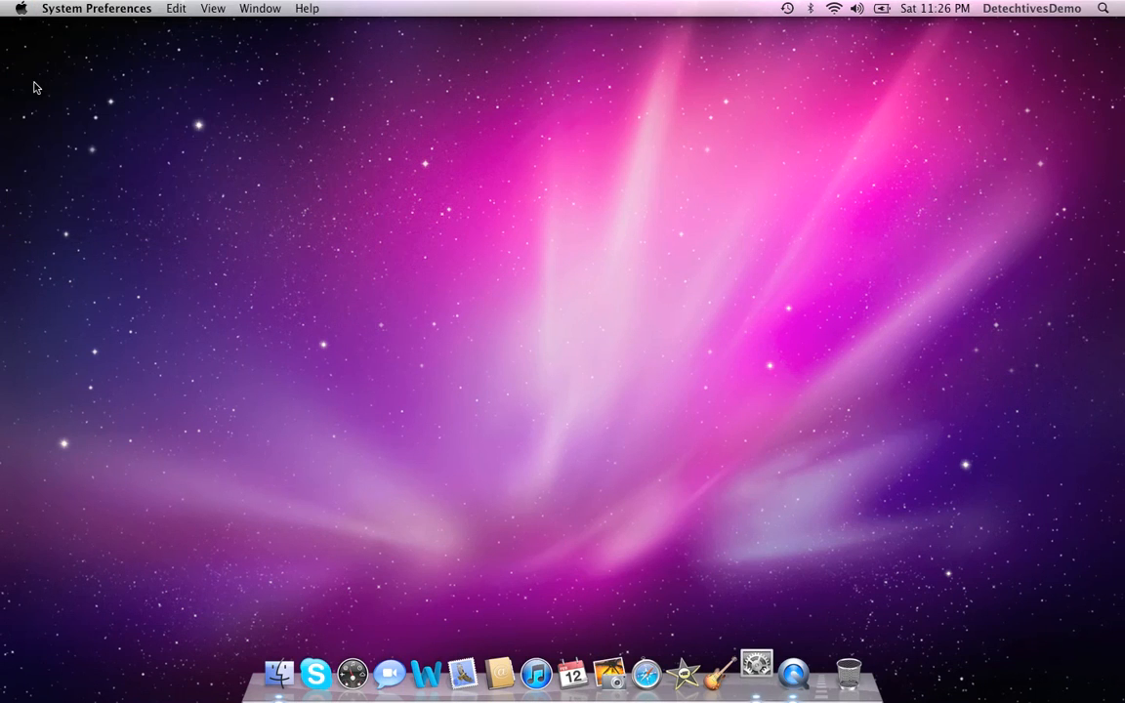
{"action": "left_click", "coordinate": [349, 458]}
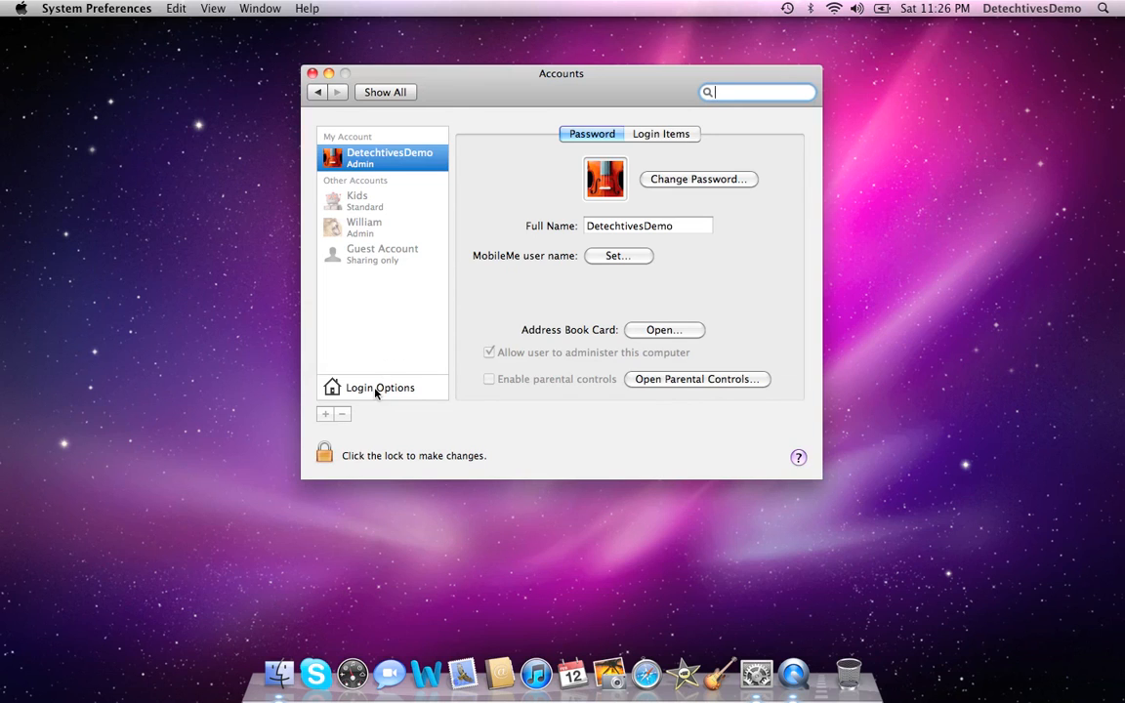
{"action": "left_click", "coordinate": [325, 451]}
{"action": "type", "text": "•••••••••"}
{"action": "key", "text": "Return"}
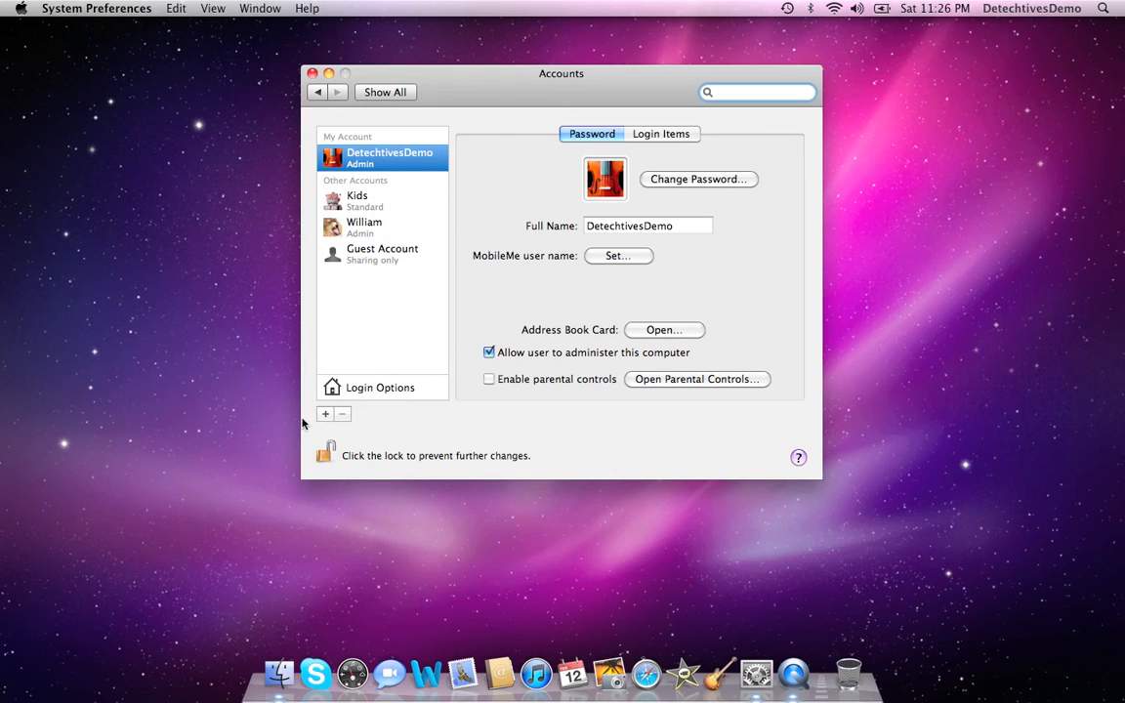
- Delete the Kids account together with its home folder
{"action": "left_click", "coordinate": [361, 201]}
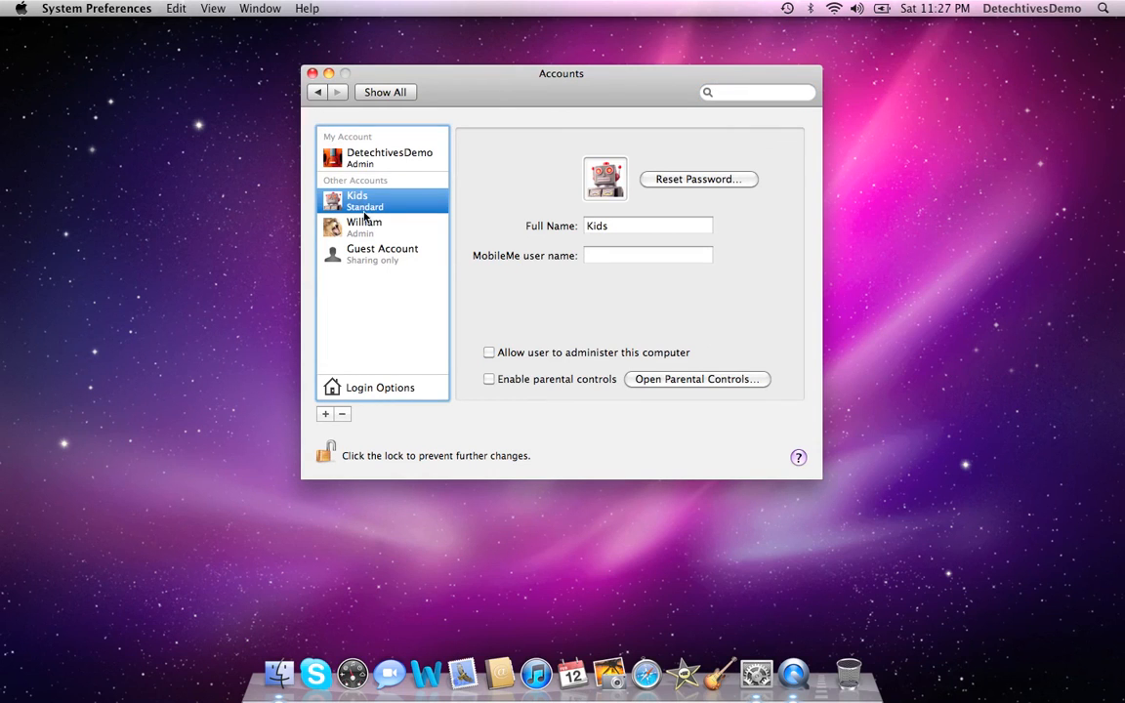
{"action": "left_click", "coordinate": [343, 415]}
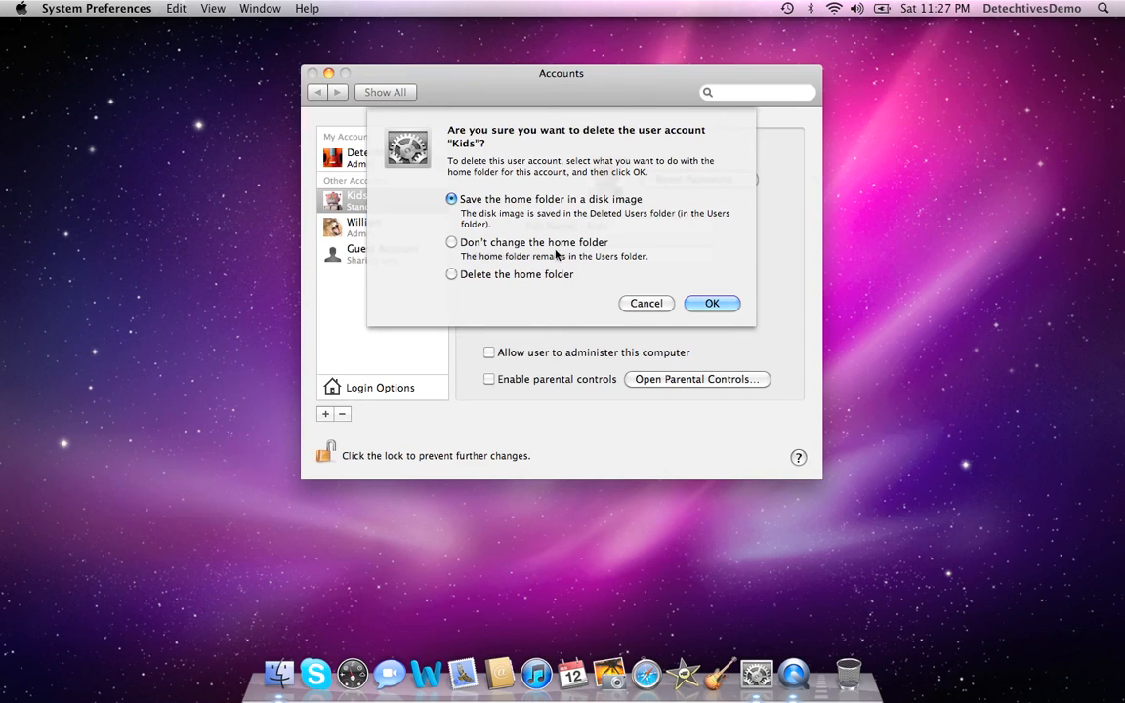
{"action": "left_click", "coordinate": [453, 274]}
{"action": "left_click", "coordinate": [725, 308]}
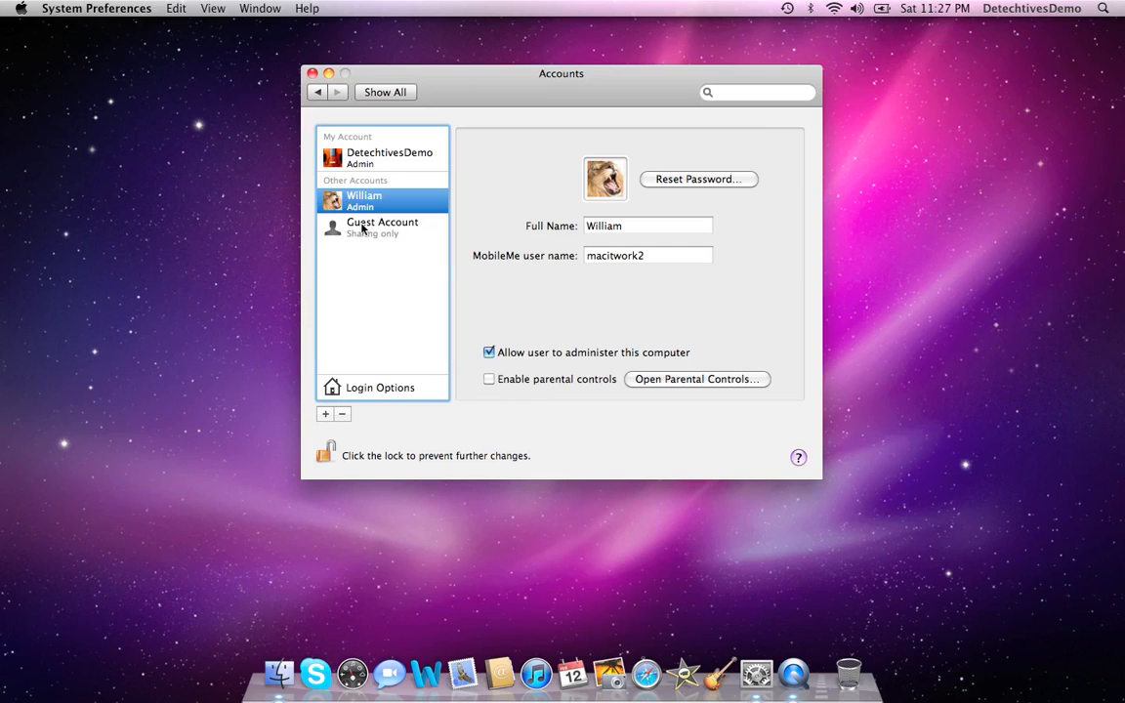
- Reposition the Accounts window slightly and close System Preferences
{"action": "left_click_drag", "start_coordinate": [471, 96], "coordinate": [493, 98]}
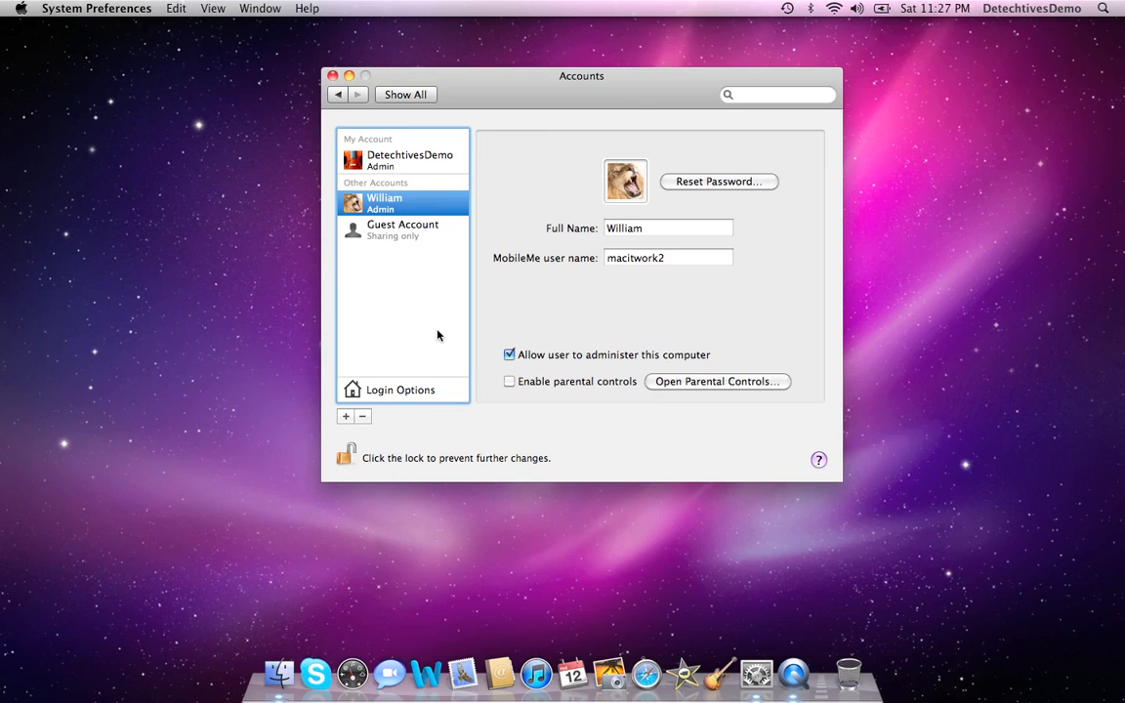
{"action": "left_click_drag", "start_coordinate": [485, 95], "coordinate": [484, 107]}
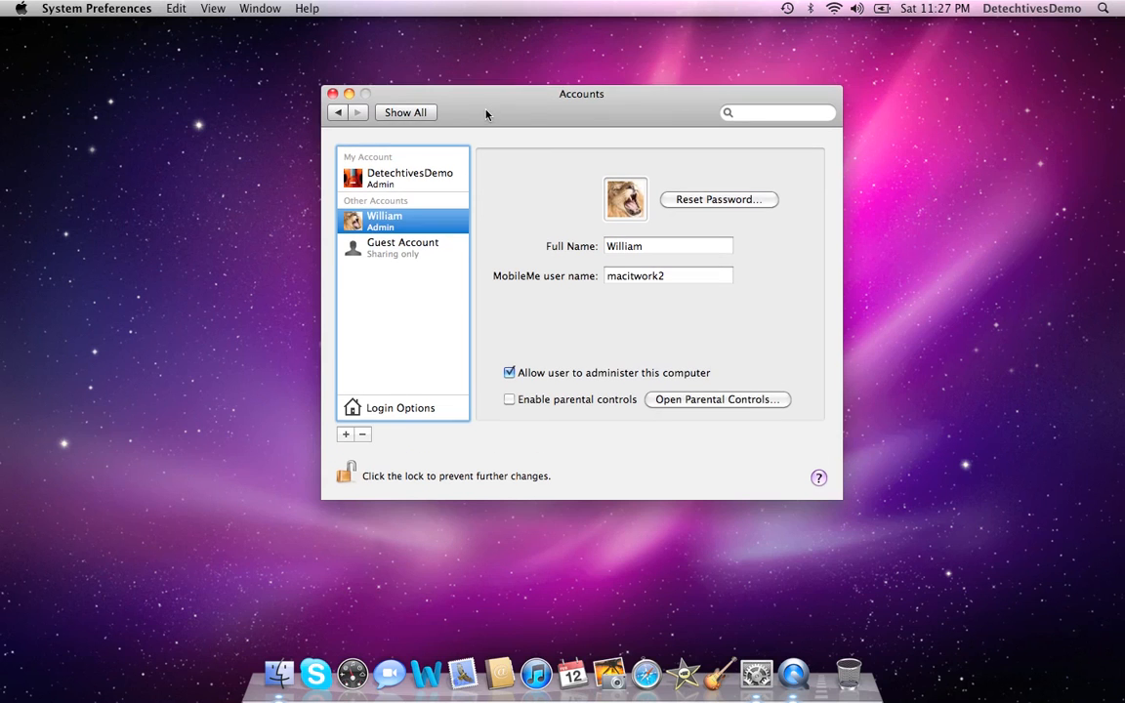
{"action": "left_click", "coordinate": [333, 89]}
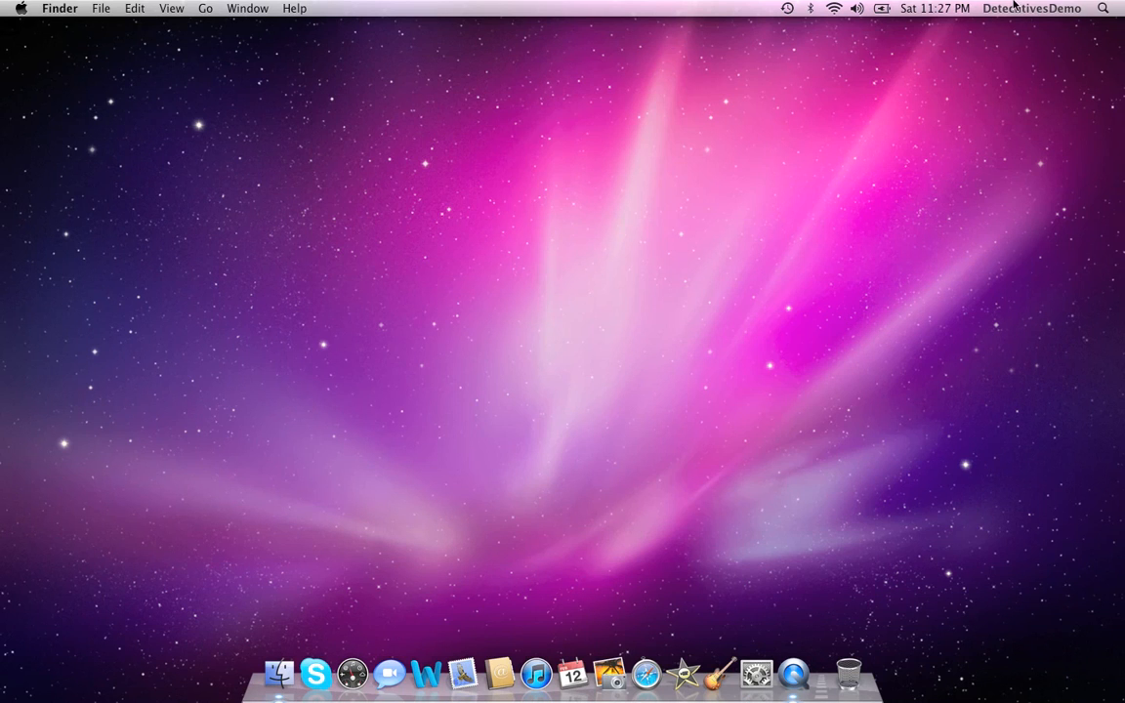